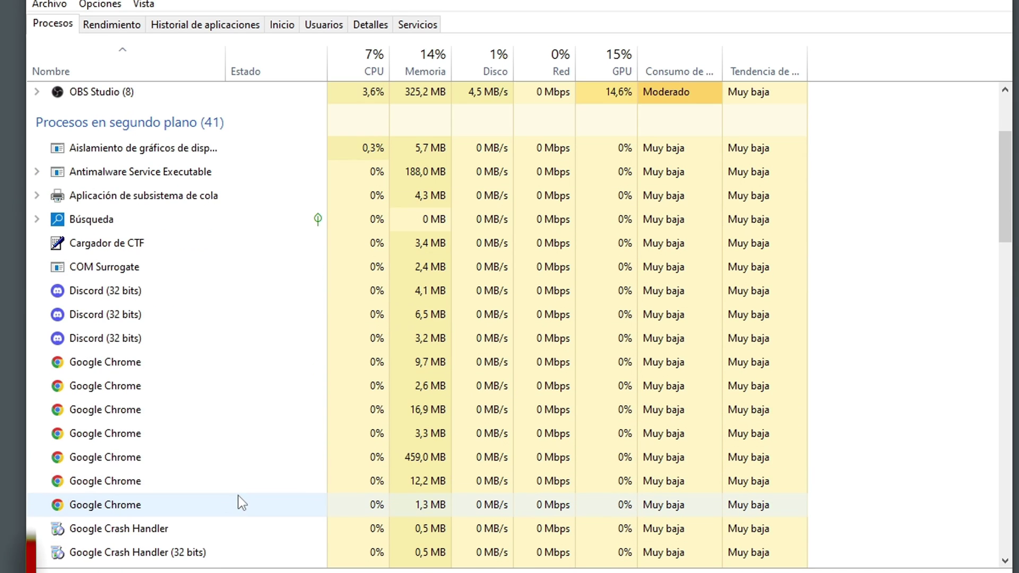
Look through the background processes listed in Task Manager.
scroll(237, 323, down, 8)
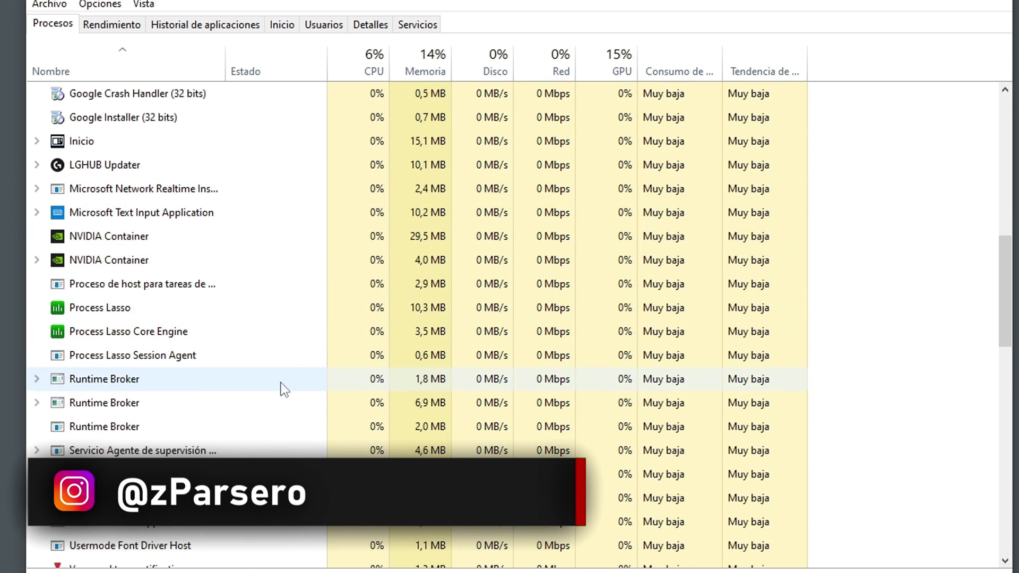
scroll(273, 355, down, 2)
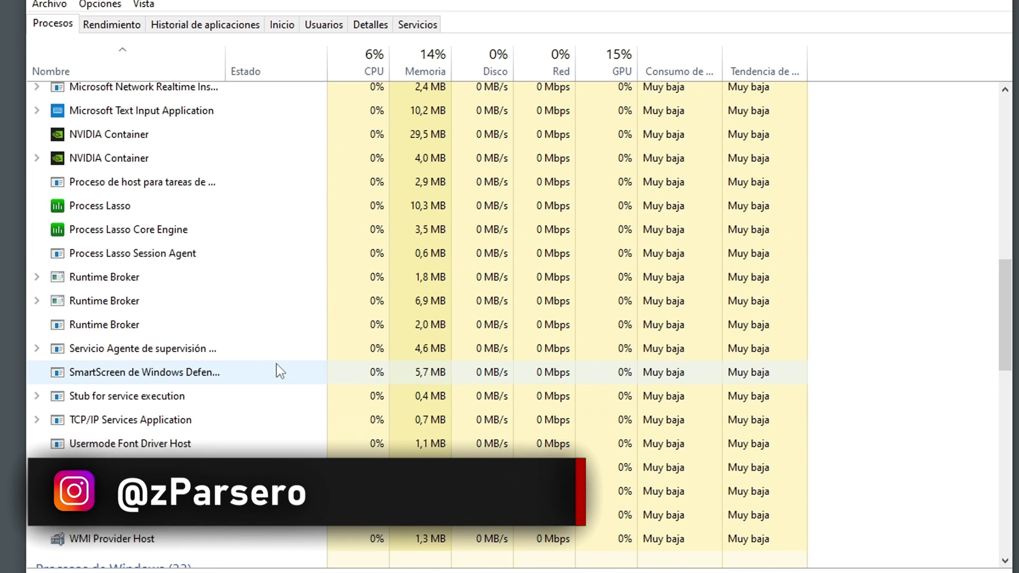
scroll(277, 363, up, 3)
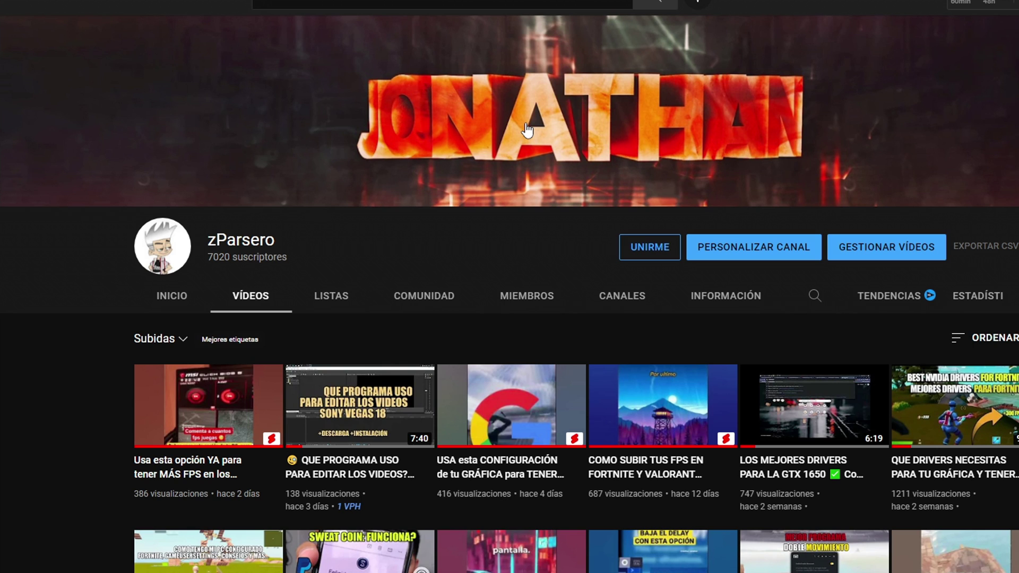
Switch to the YouTube channel page, view its membership tiers and close the offer.
click(629, 256)
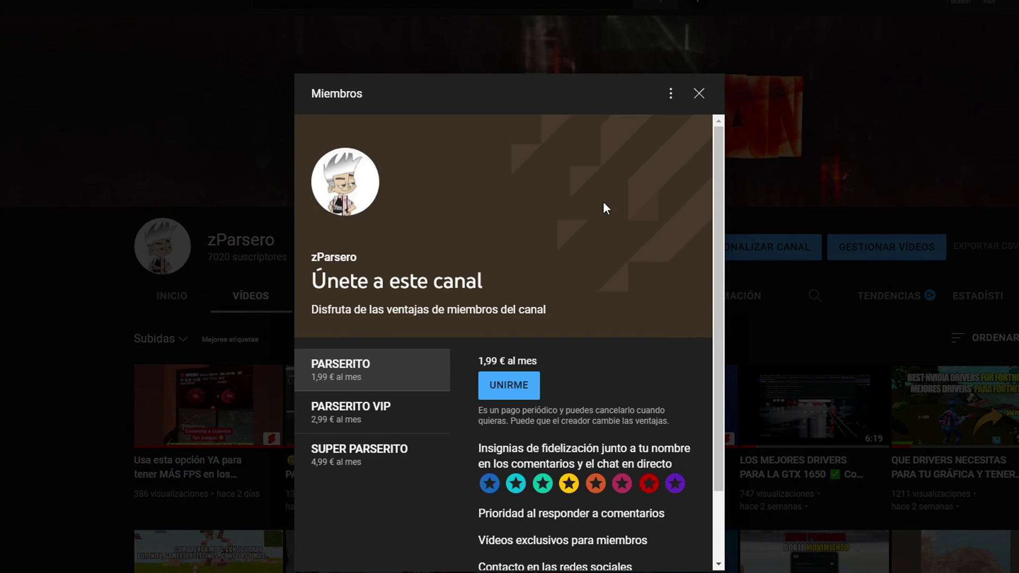
click(698, 93)
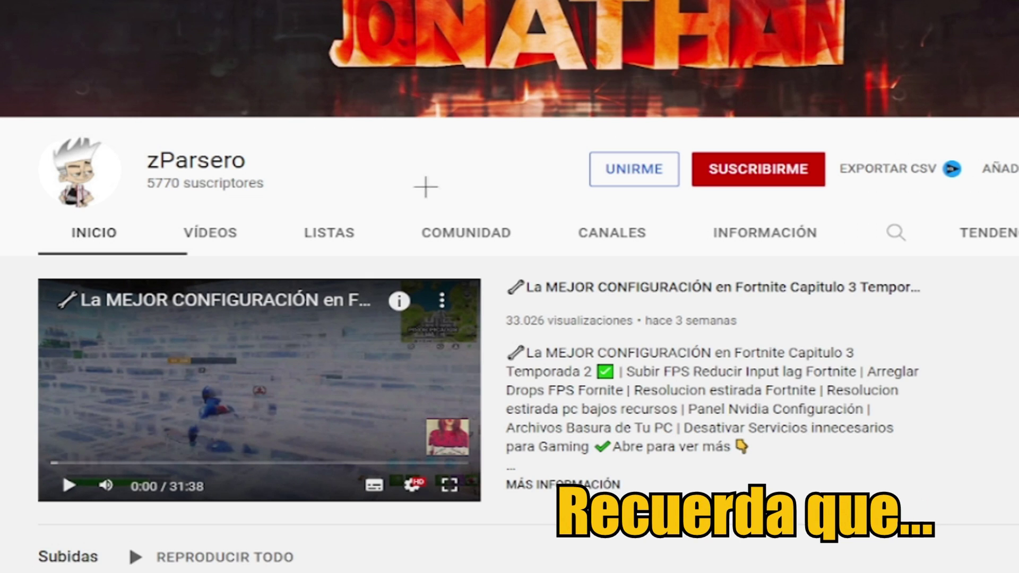
Subscribe to the YouTube channel with notifications and view its membership offer.
click(782, 178)
click(807, 169)
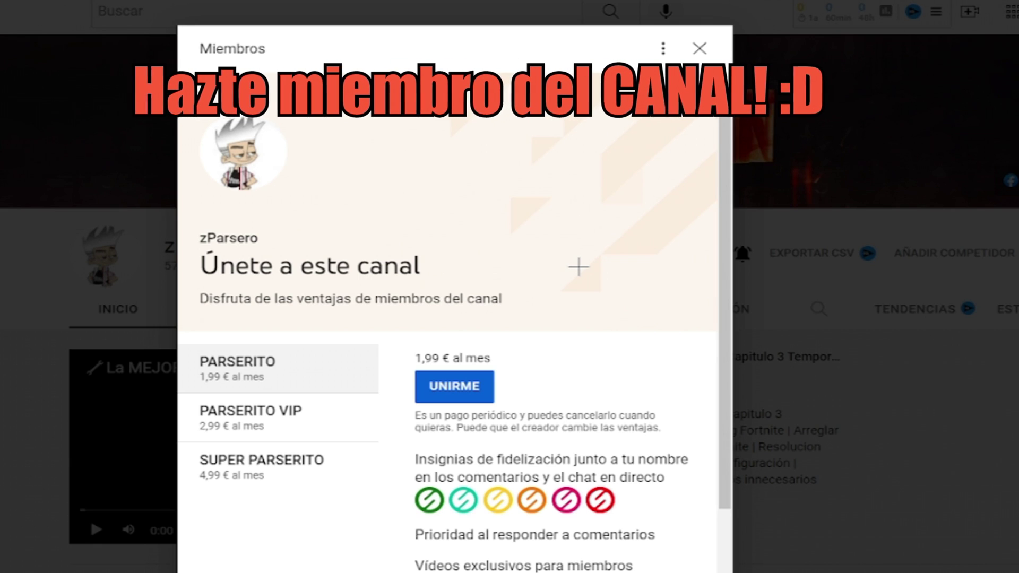
scroll(395, 435, down, 2)
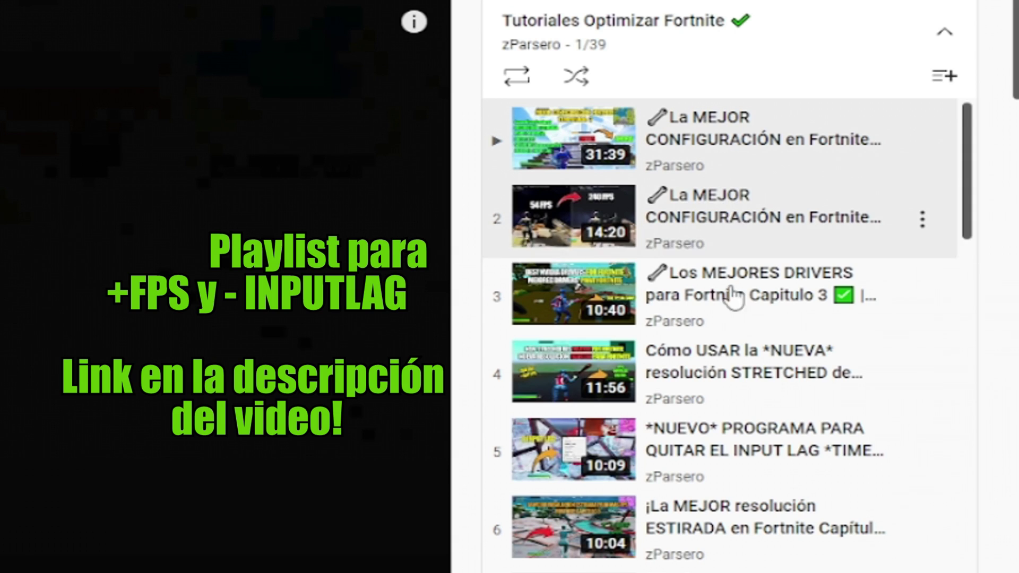
Look through the "Tutoriales Optimizar Fortnite" playlist and highlight the peripherals list in the video description.
scroll(728, 451, down, 7)
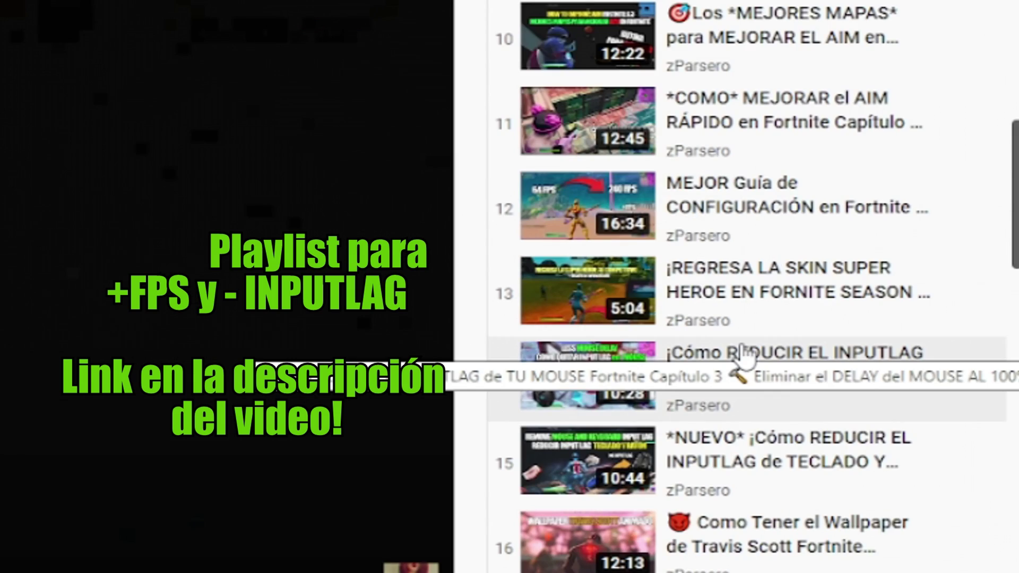
scroll(742, 354, down, 5)
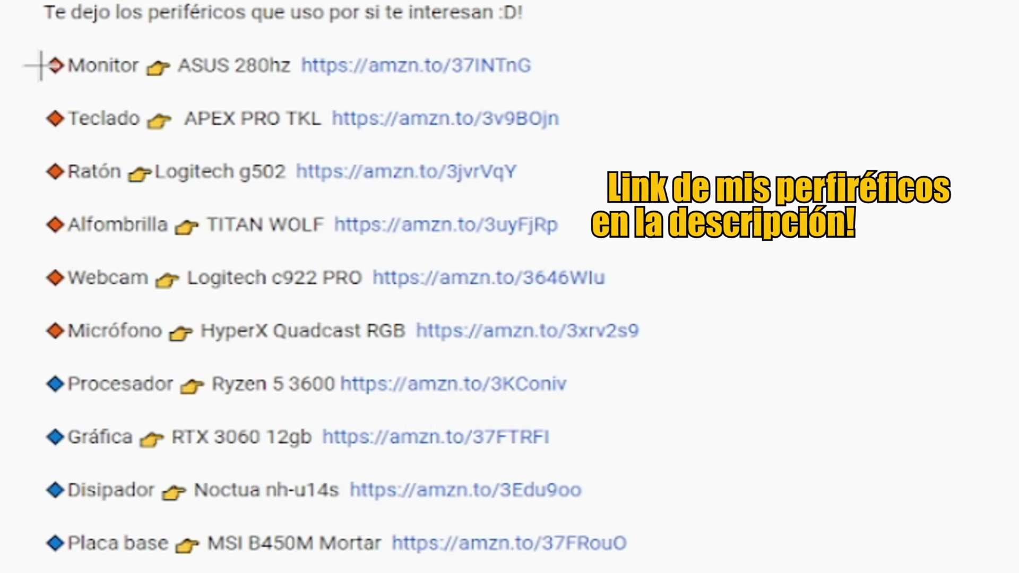
drag(40, 65, 752, 555)
click(761, 550)
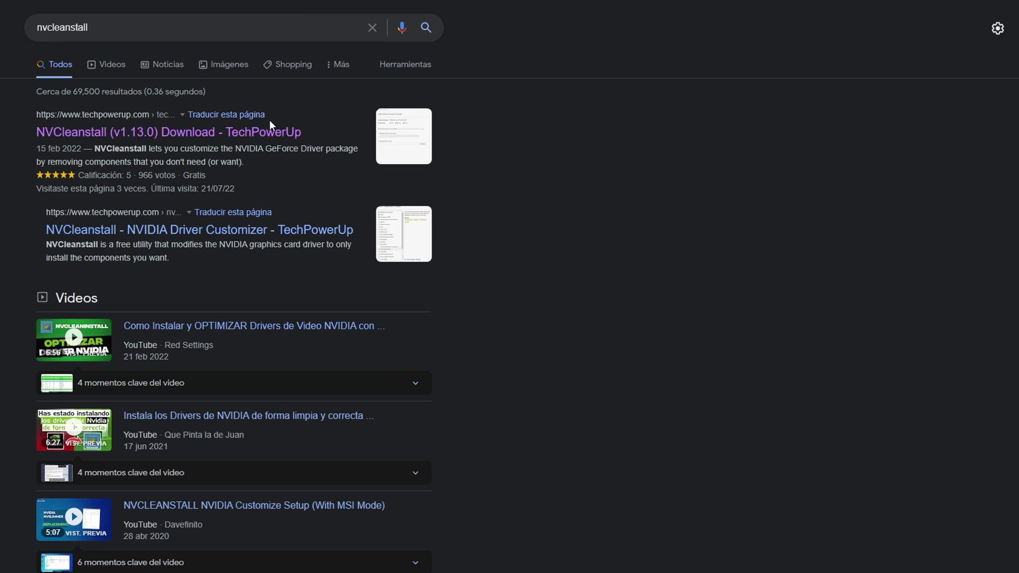
Open the NVCleanstall (v1.13.0) download page on TechPowerUp from the search results.
click(207, 134)
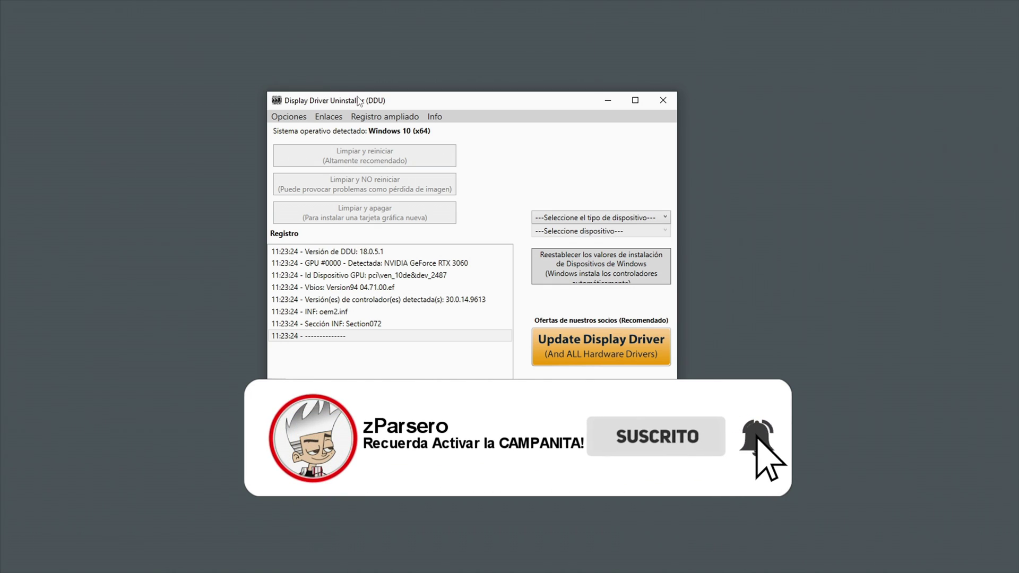
Set Display Driver Uninstaller to device type GPU and device NVIDIA, and close its options dialog.
click(619, 219)
click(547, 249)
click(558, 232)
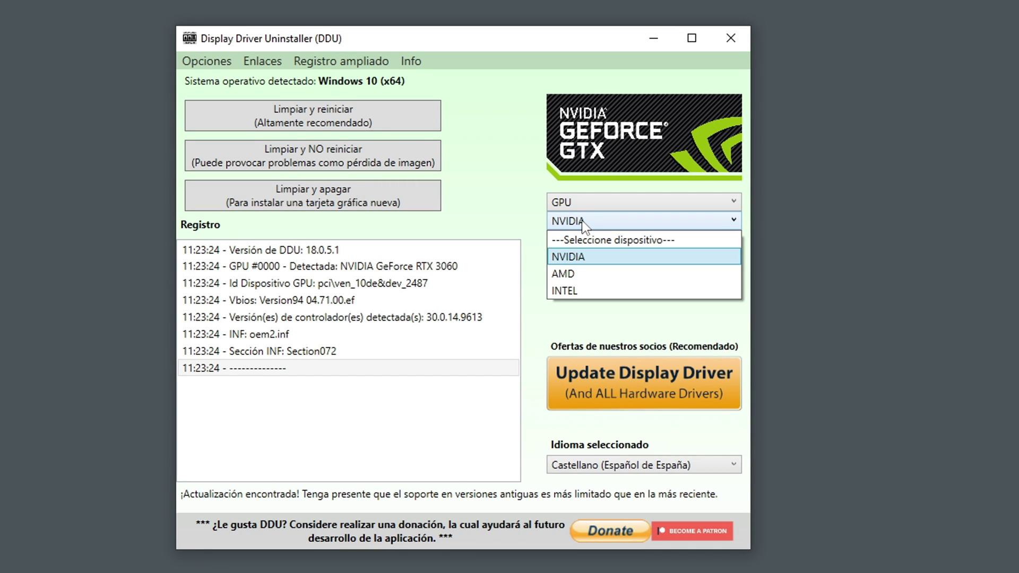
click(592, 257)
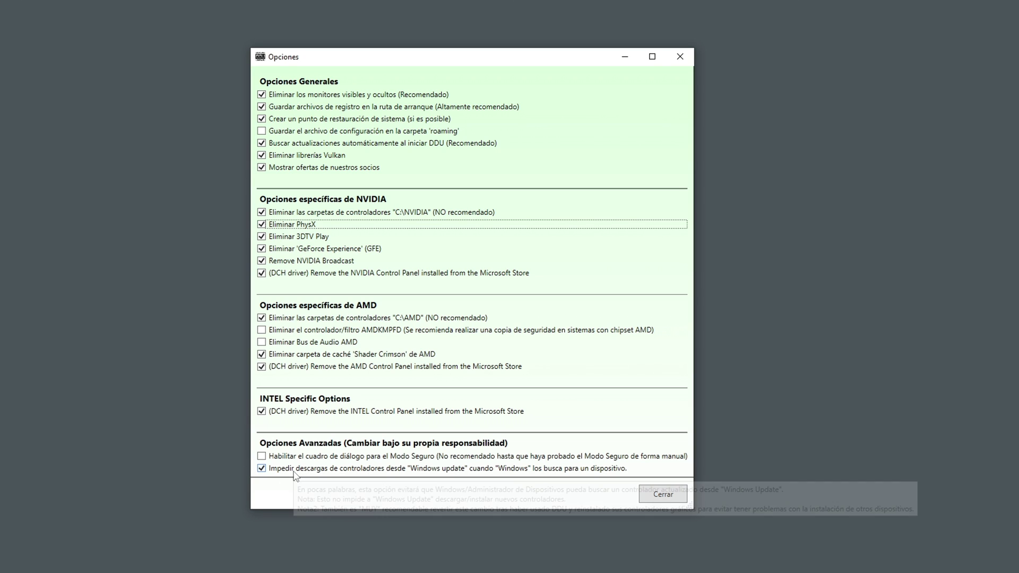
click(664, 496)
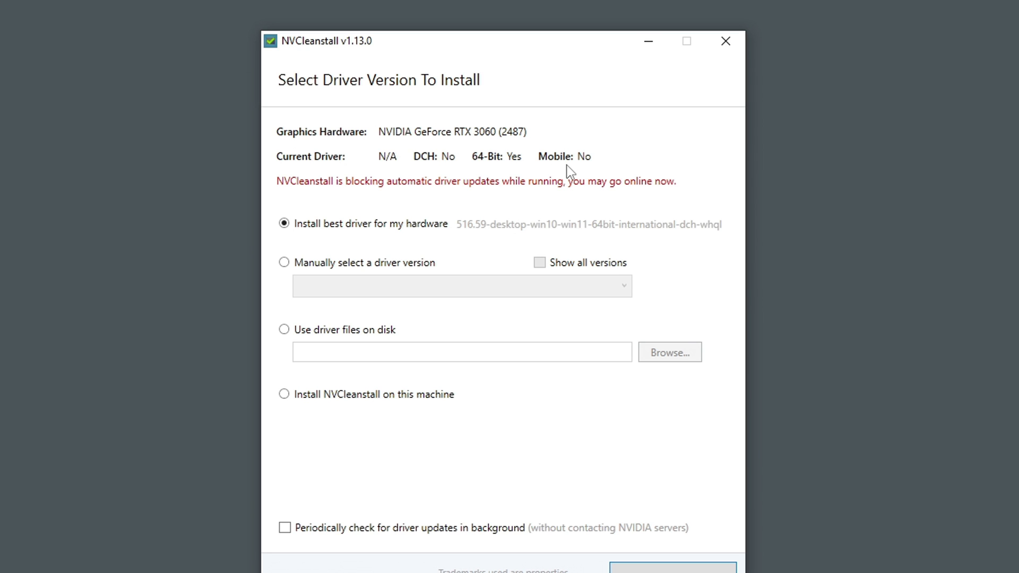
Check the desktop's context menu for NVIDIA entries and dismiss it.
right_click(876, 255)
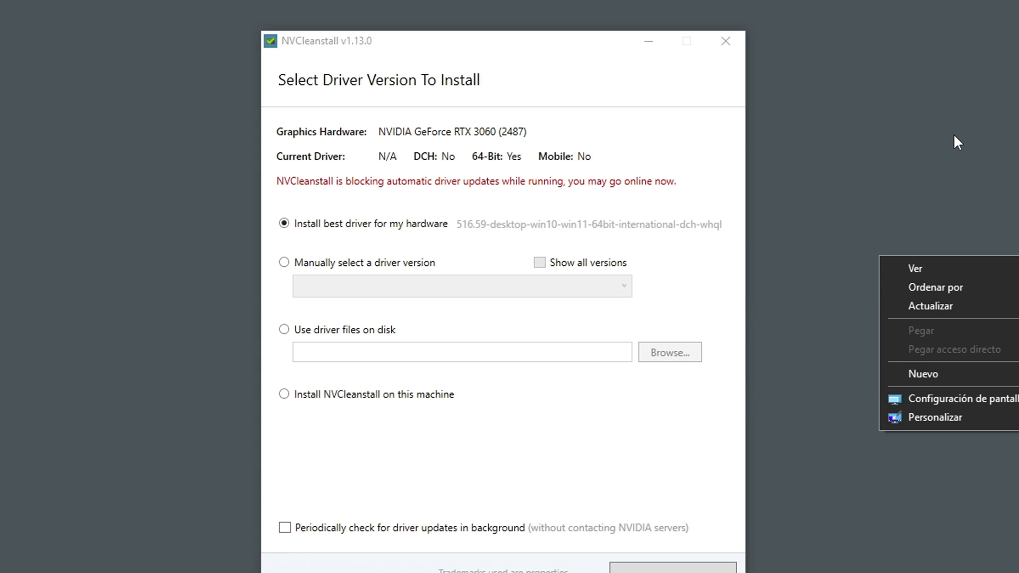
click(992, 113)
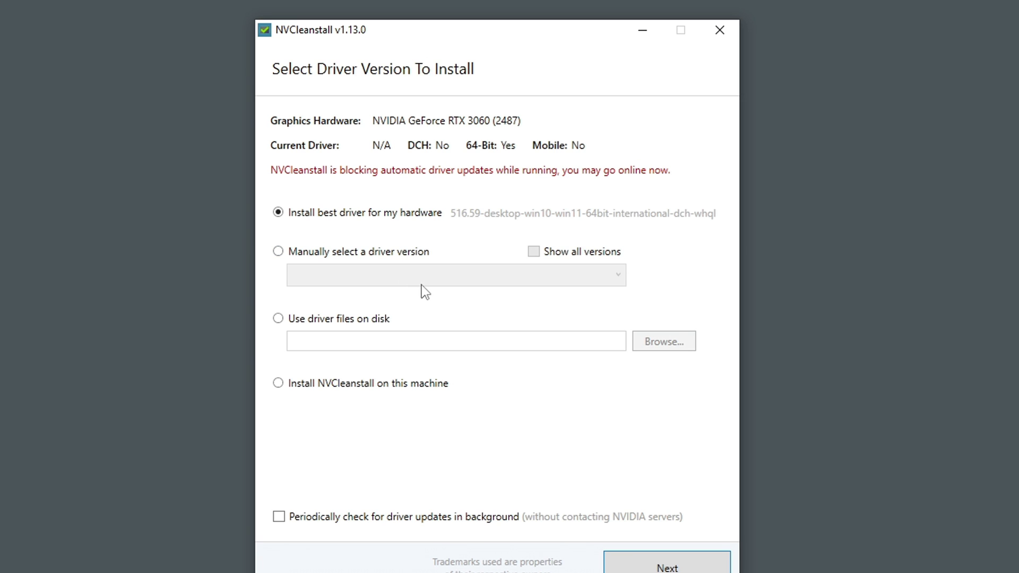
Manually select driver version 471.41 Windows 10 64 bit Desktop from the full version list and proceed to the components.
click(352, 257)
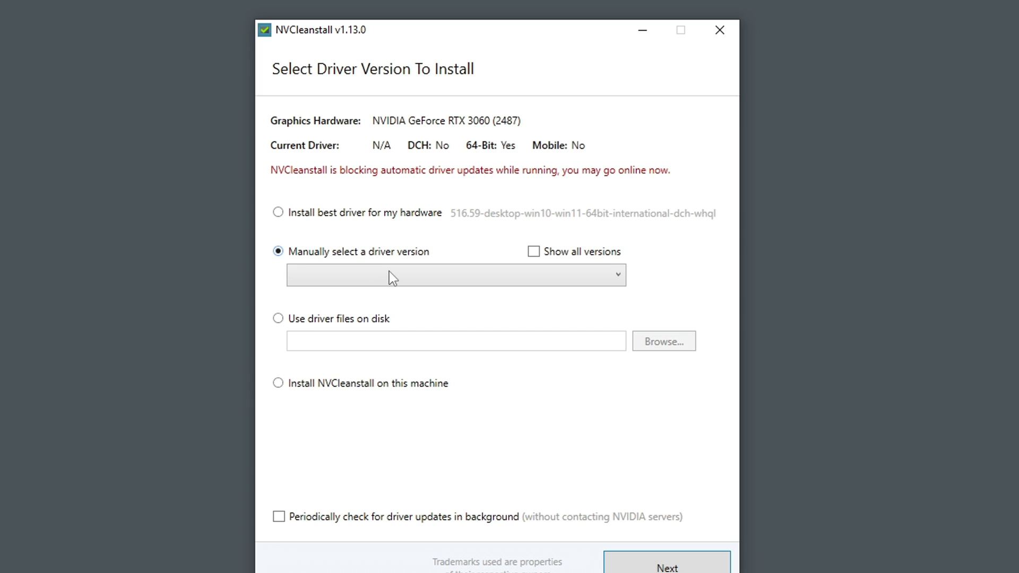
click(391, 268)
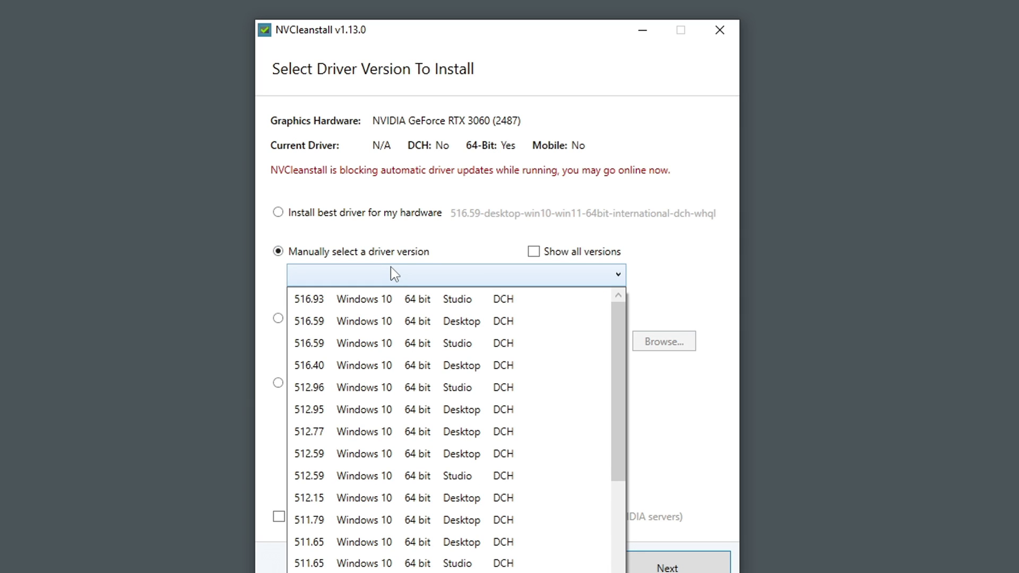
scroll(465, 342, down, 2)
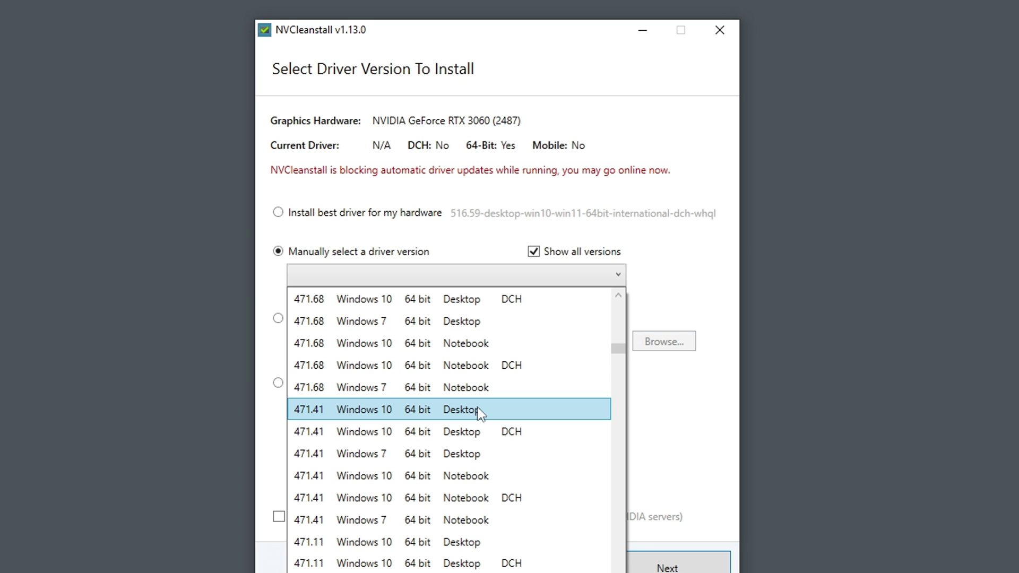
click(479, 412)
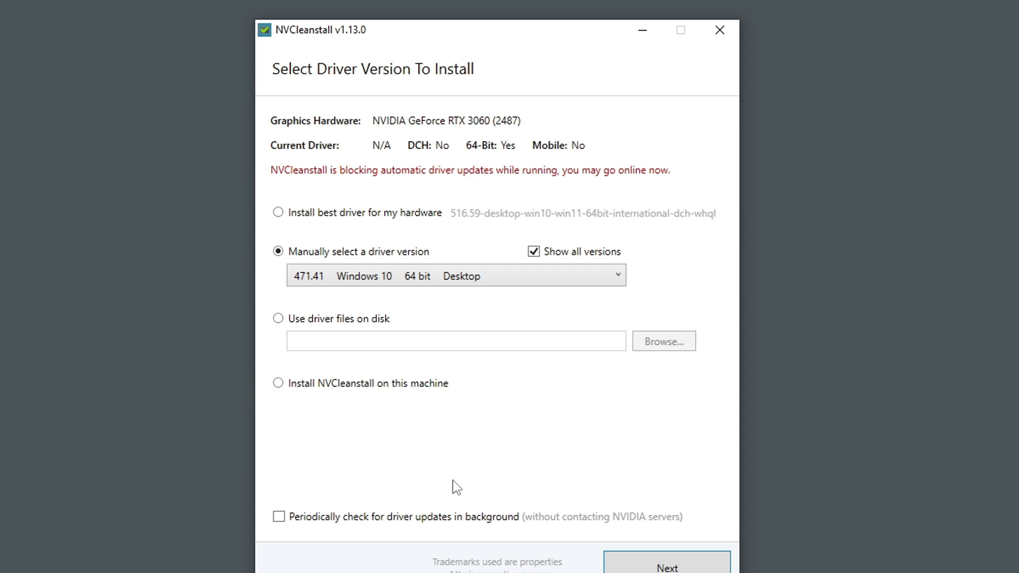
click(660, 567)
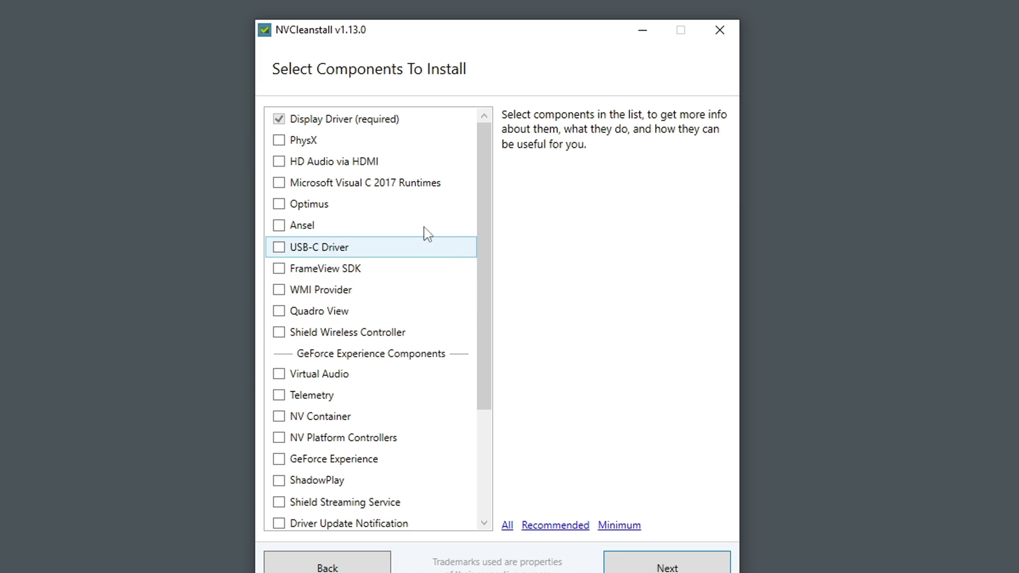
Review the driver components, keep only the required Display Driver selected and proceed to the installation tweaks.
drag(489, 274, 492, 175)
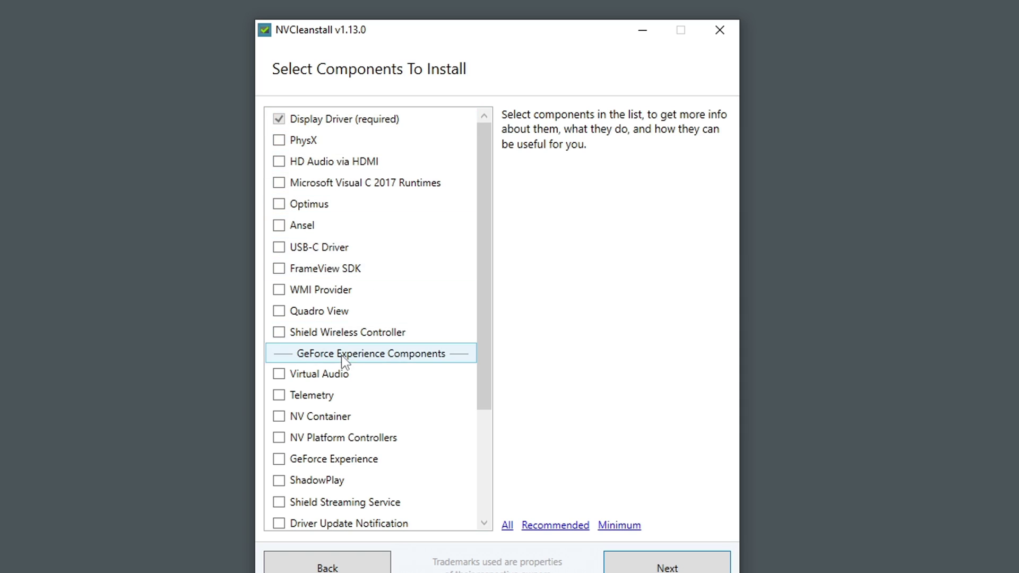
scroll(299, 459, down, 2)
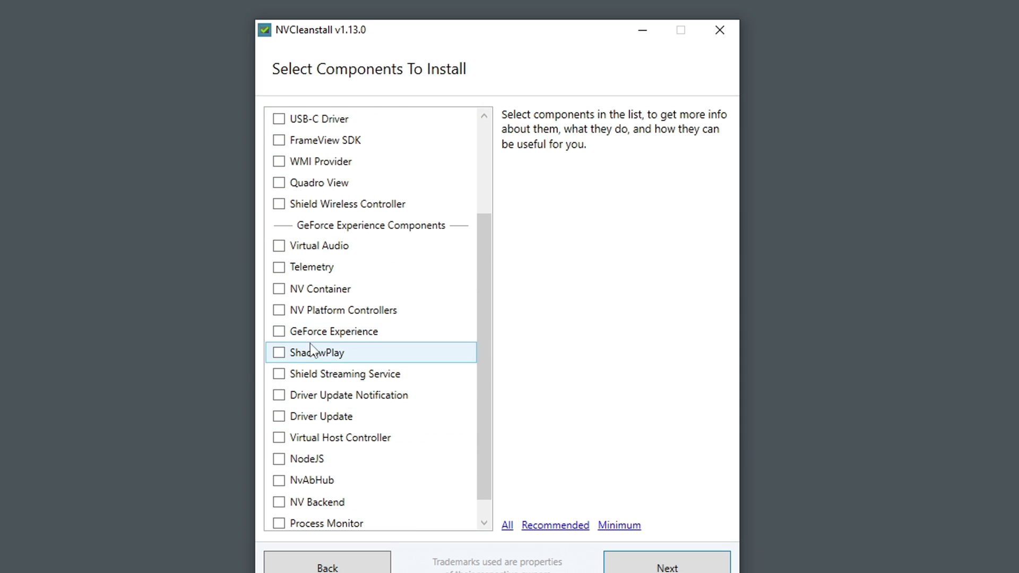
scroll(390, 461, up, 2)
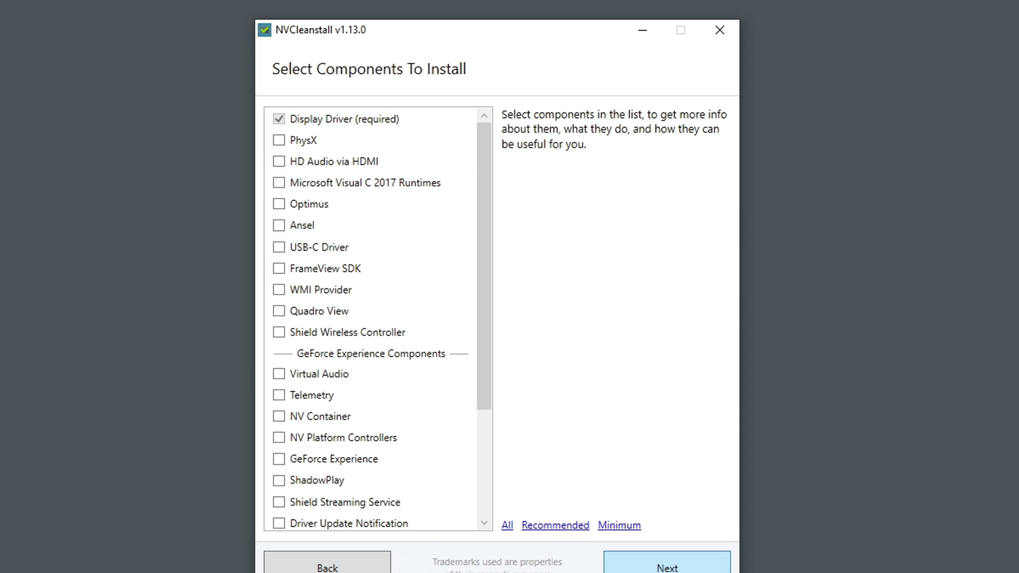
click(644, 570)
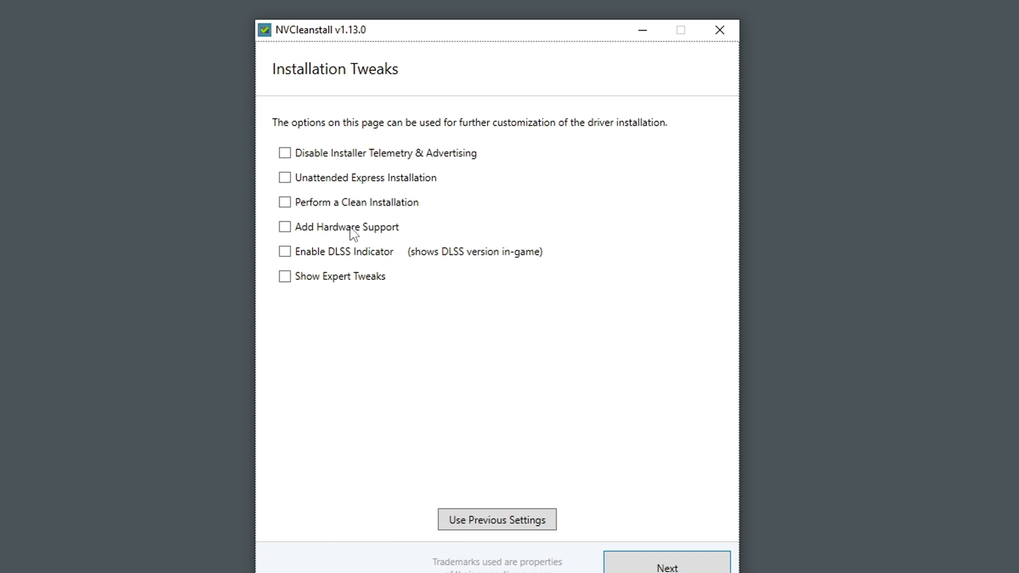
Enable Disable Installer Telemetry & Advertising, Perform a Clean Installation and Show Expert Tweaks.
click(363, 156)
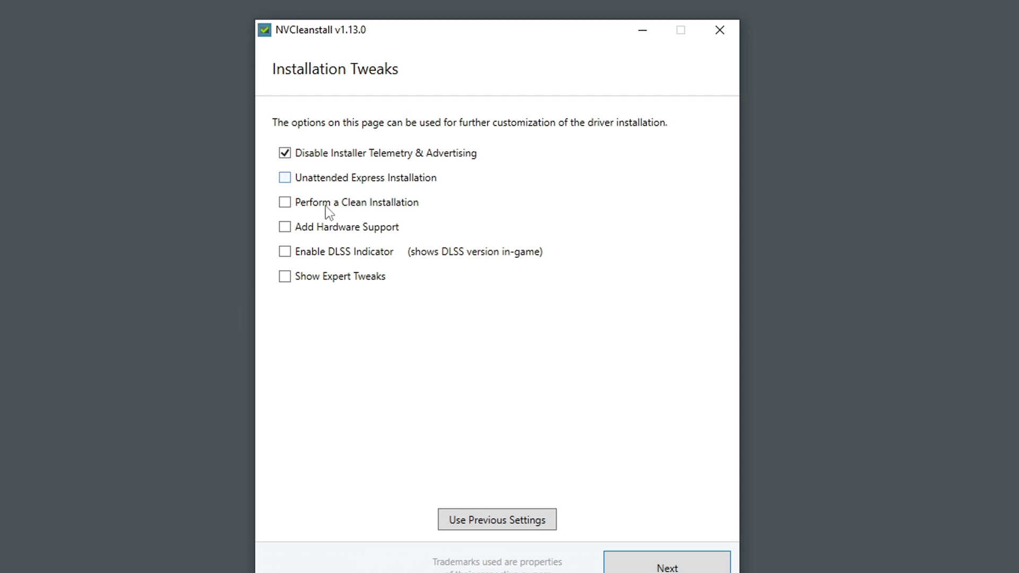
click(331, 205)
click(318, 277)
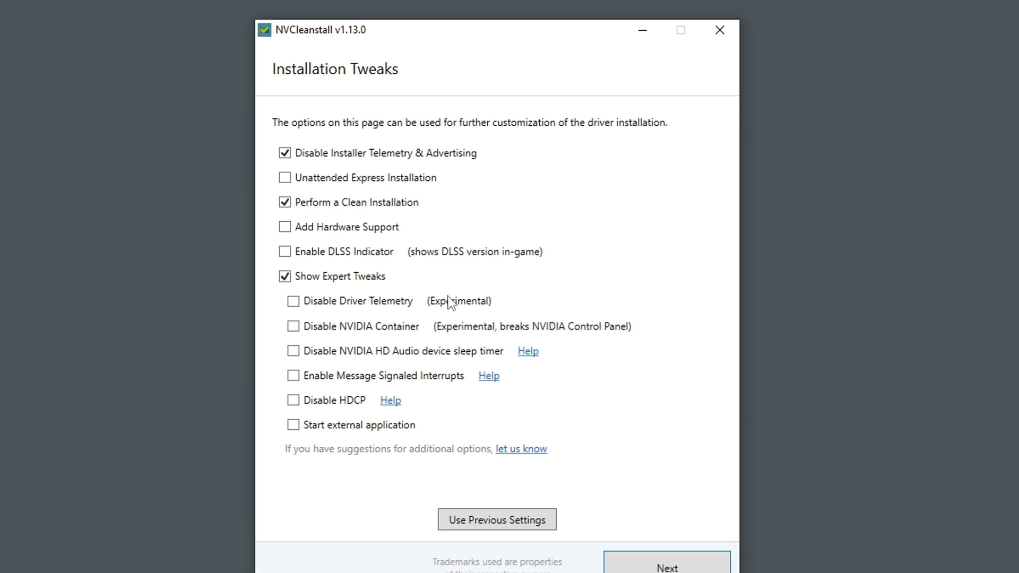
Enable the expert tweaks Disable Driver Telemetry, Disable NVIDIA HD Audio device sleep timer, Enable Message Signaled Interrupts and Disable HDCP.
click(381, 307)
click(338, 354)
click(343, 377)
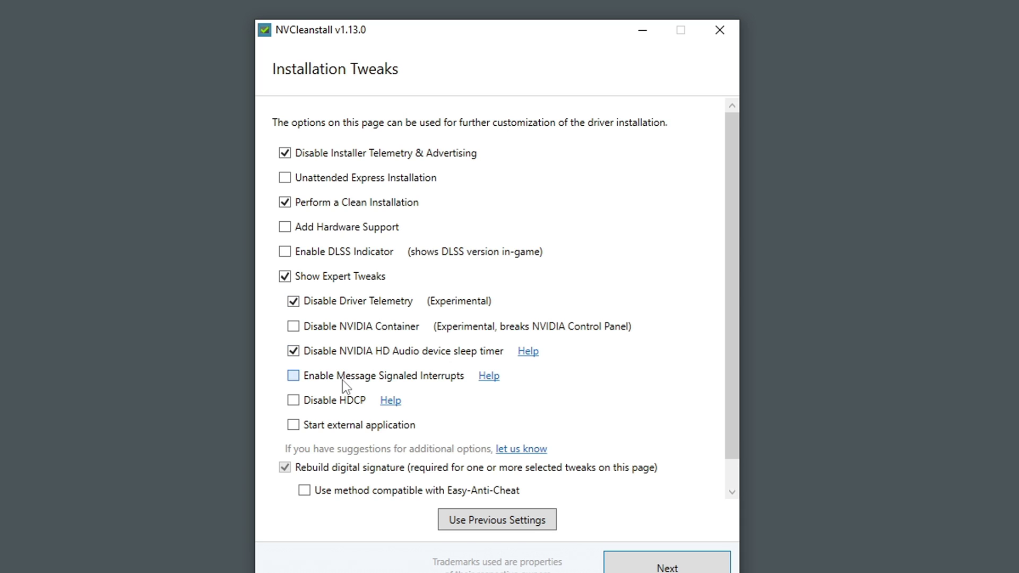
click(333, 454)
Choose the Easy-Anti-Cheat compatible signature method, and build and launch the customized NVIDIA driver installer.
scroll(336, 462, down, 2)
click(366, 470)
drag(737, 292, 723, 337)
click(680, 552)
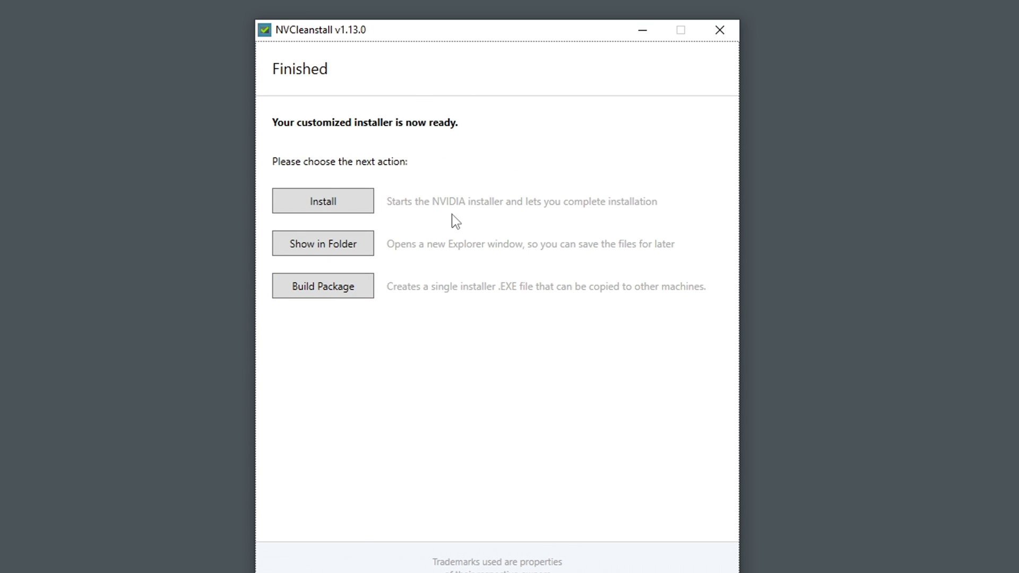
click(353, 201)
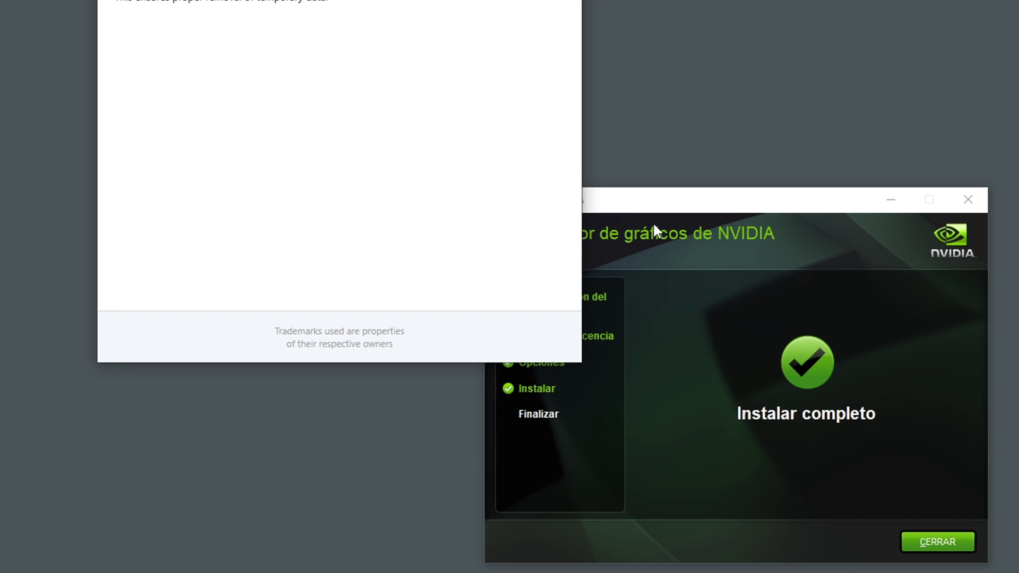
Show the desktop and open its context menu.
key(super+d)
right_click(563, 306)
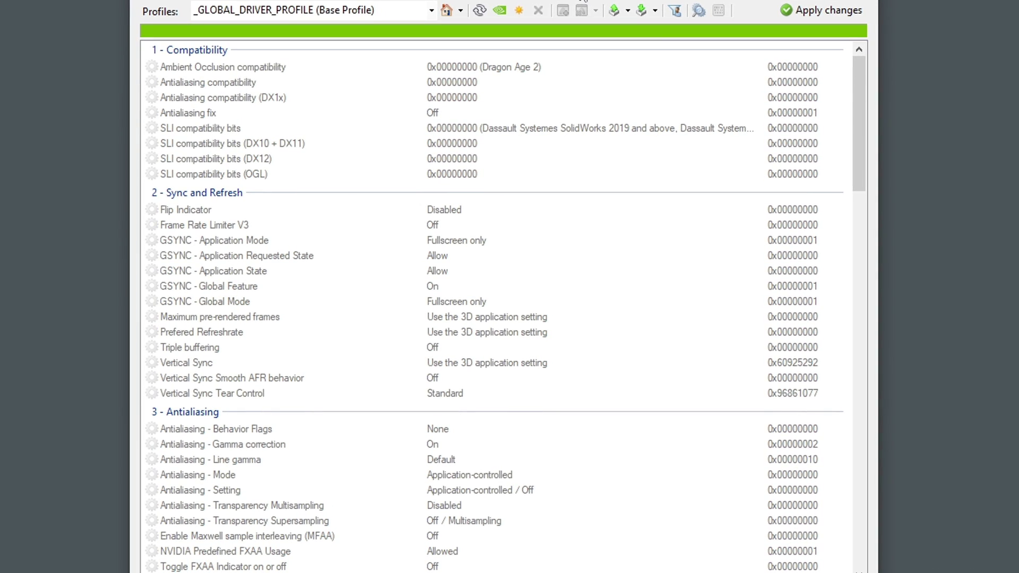
Review the _GLOBAL_DRIVER_PROFILE (Base Profile) settings, and switch to the NVIDIA Control Panel to examine the global 3D configuration.
right_click(977, 150)
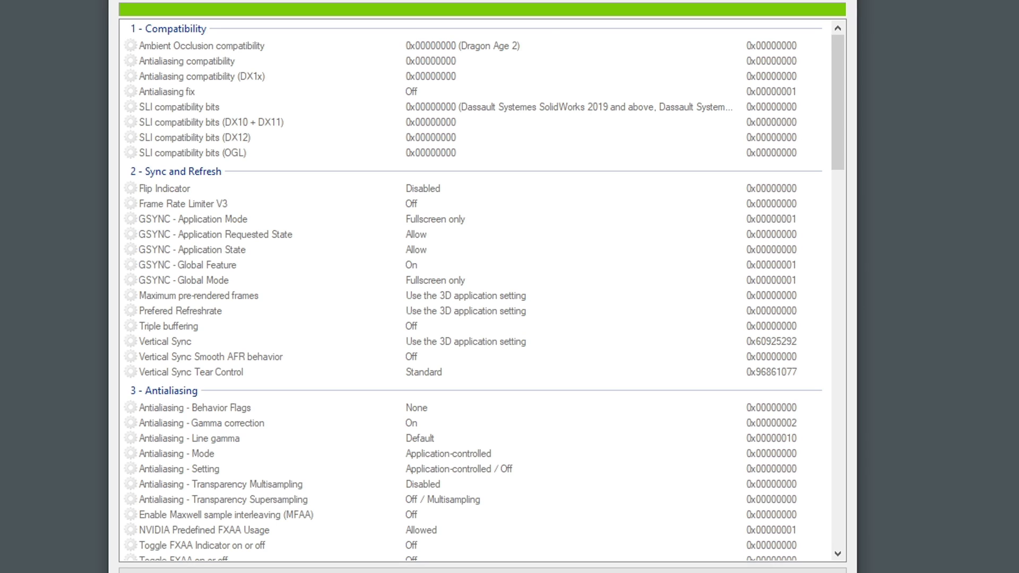
scroll(706, 319, down, 15)
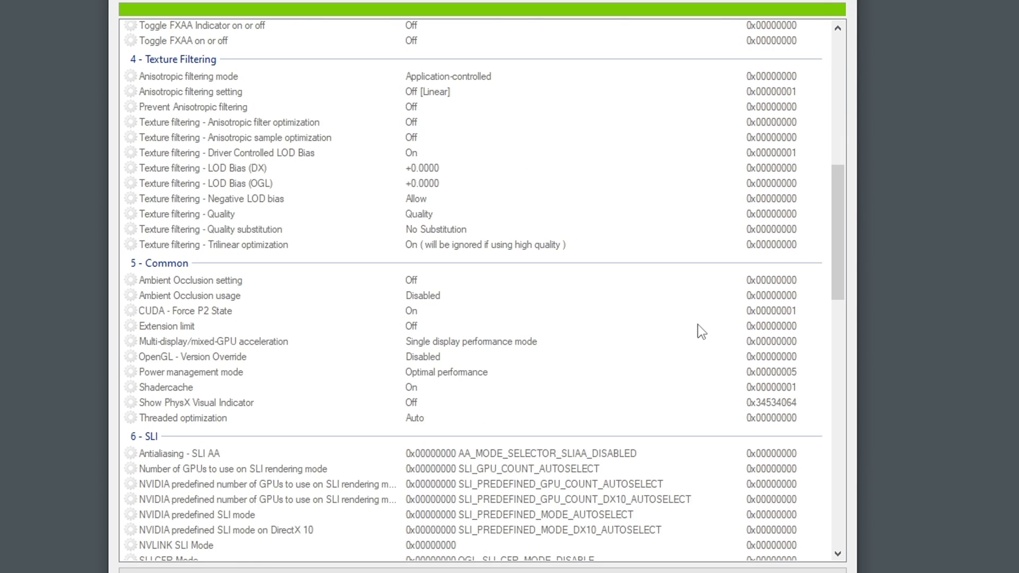
drag(838, 318, 818, 68)
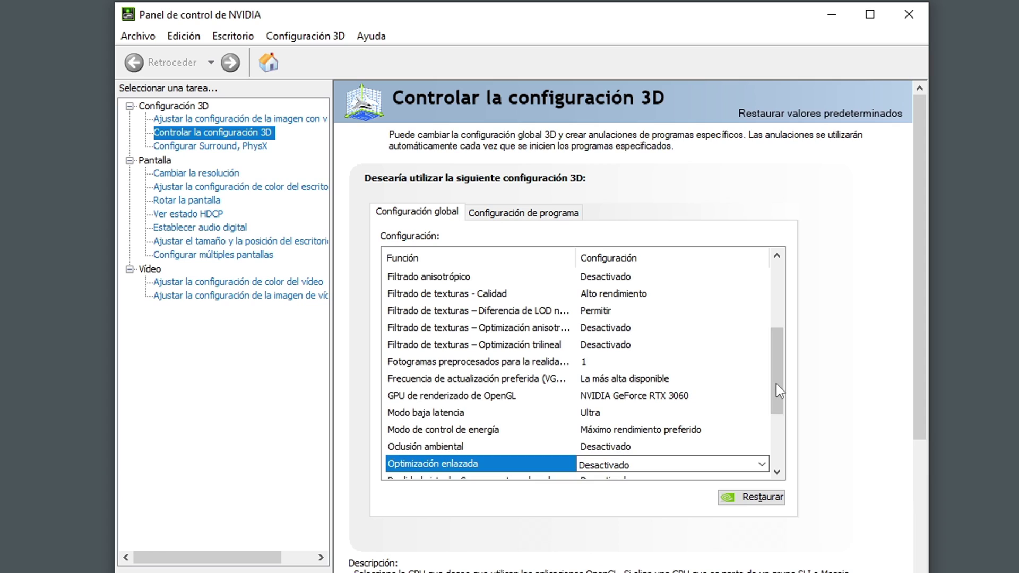
drag(776, 384, 775, 275)
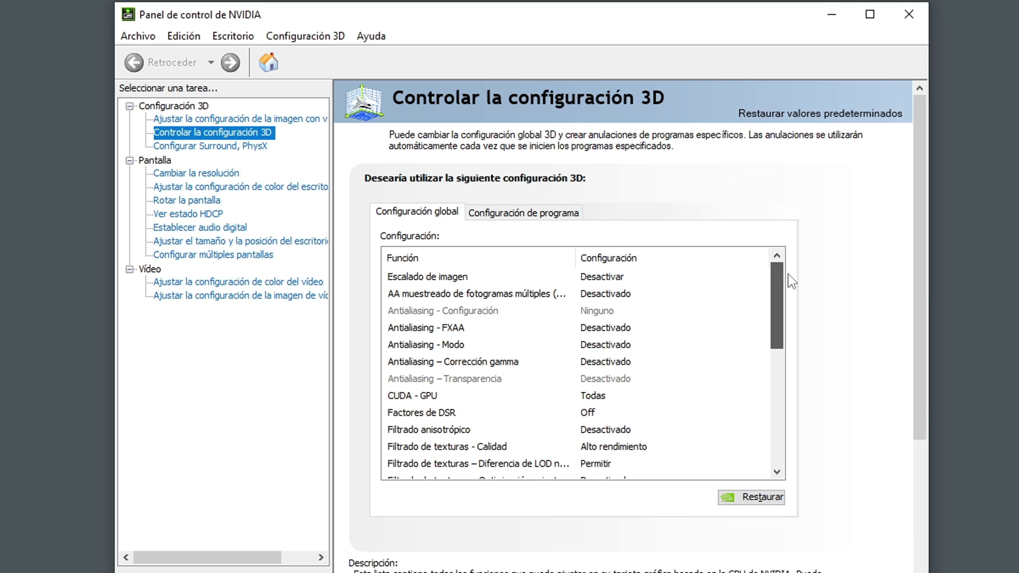
Review the remaining global 3D settings, and examine the display's available resolutions and refresh rate.
scroll(795, 276, down, 5)
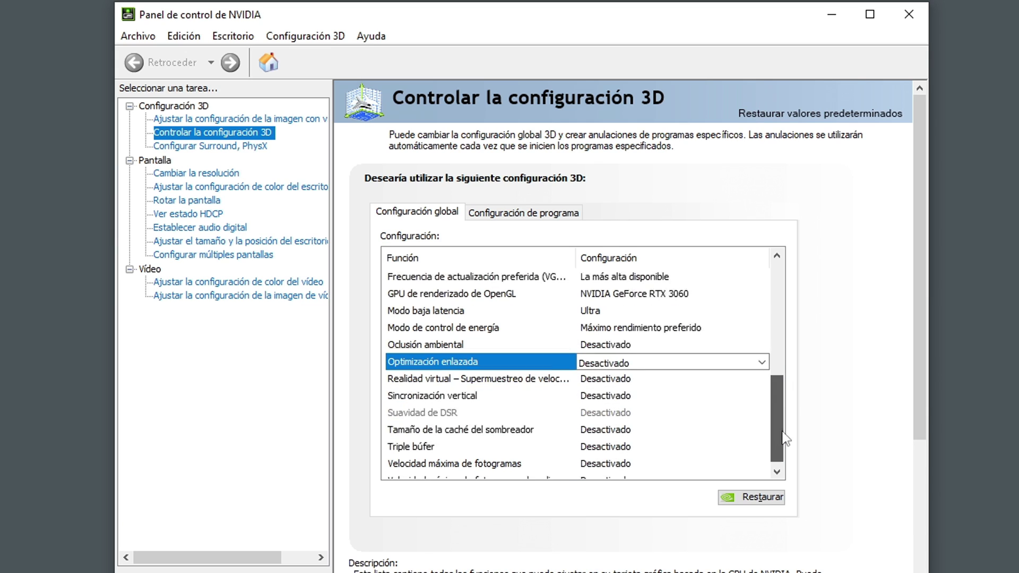
click(236, 174)
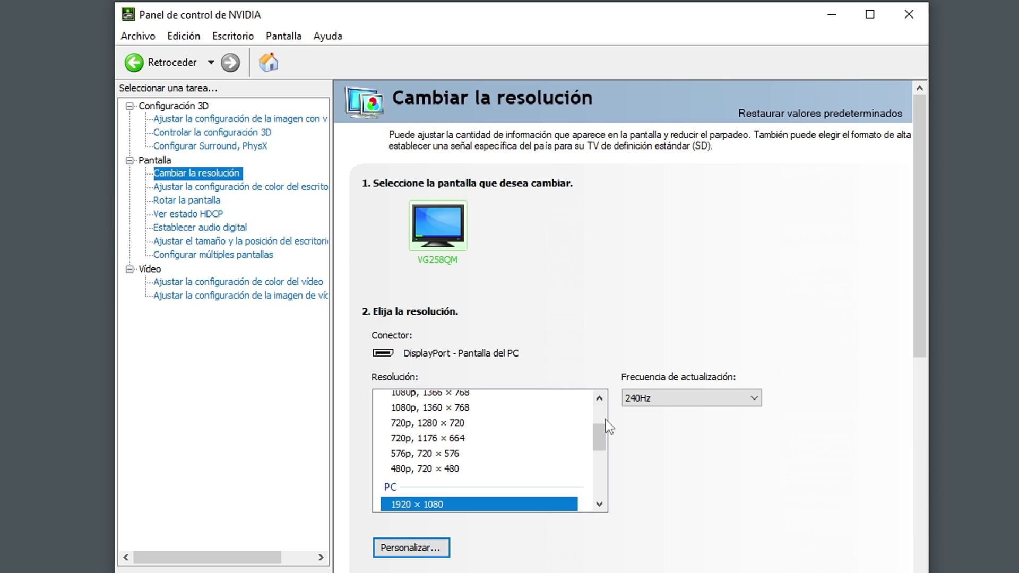
drag(599, 437, 367, 313)
click(239, 187)
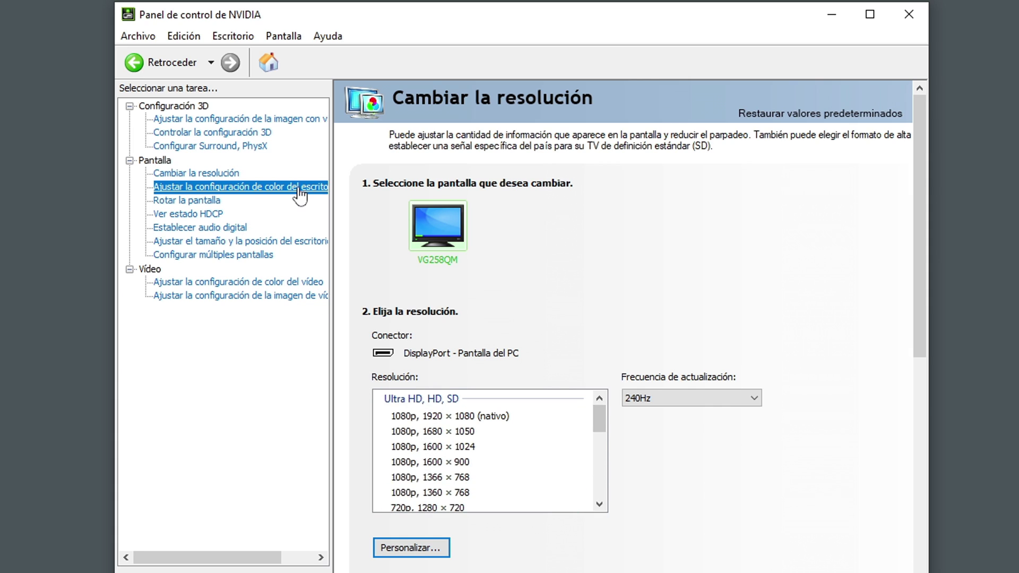
Set the desktop scaling mode to Sin escalado, performed on Pantalla, and keep the changed desktop configuration.
click(246, 242)
click(443, 436)
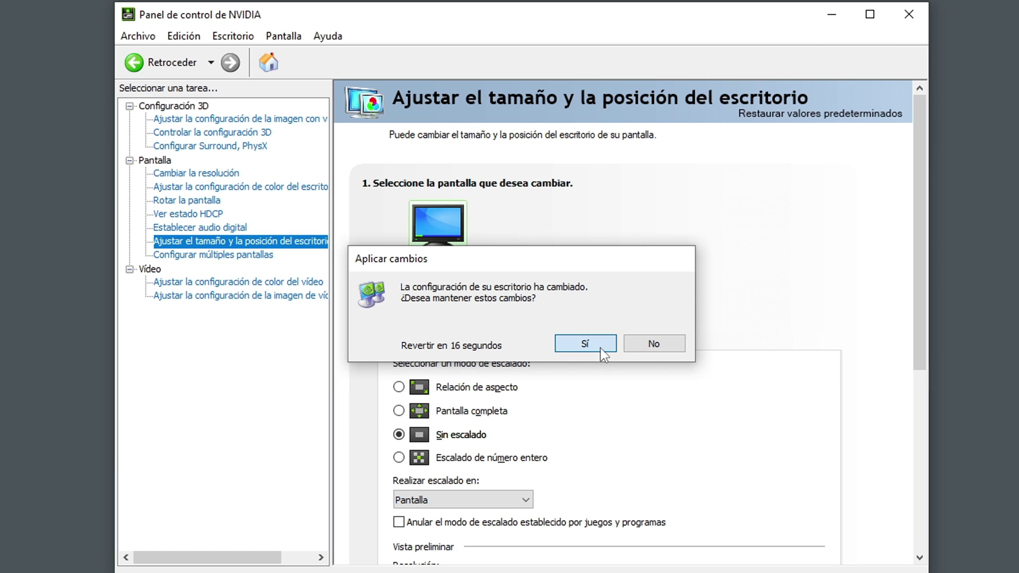
click(600, 348)
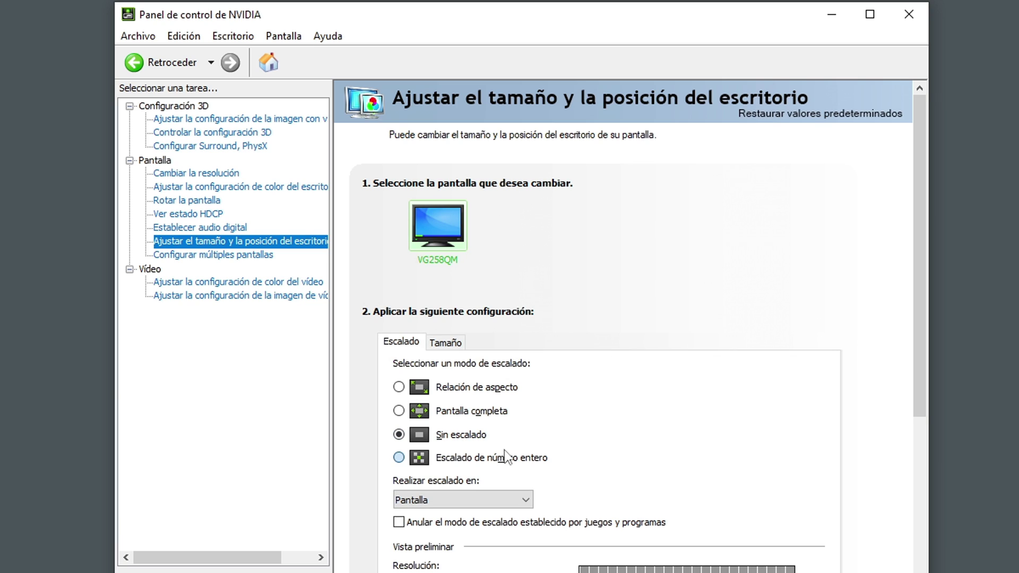
click(462, 500)
click(471, 499)
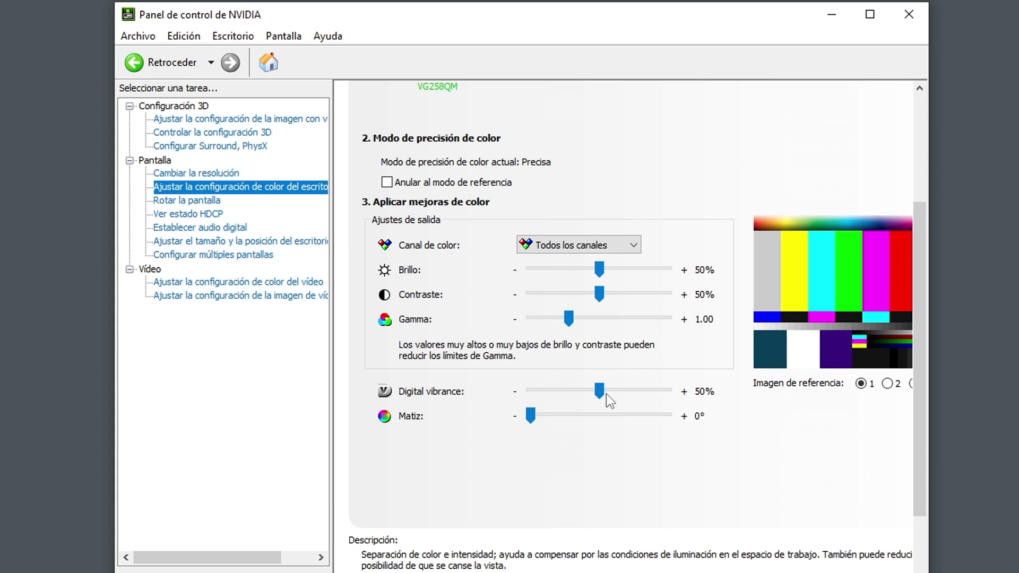
Raise the Digital vibrance in the desktop color settings and confirm the change.
drag(595, 389, 664, 401)
click(606, 342)
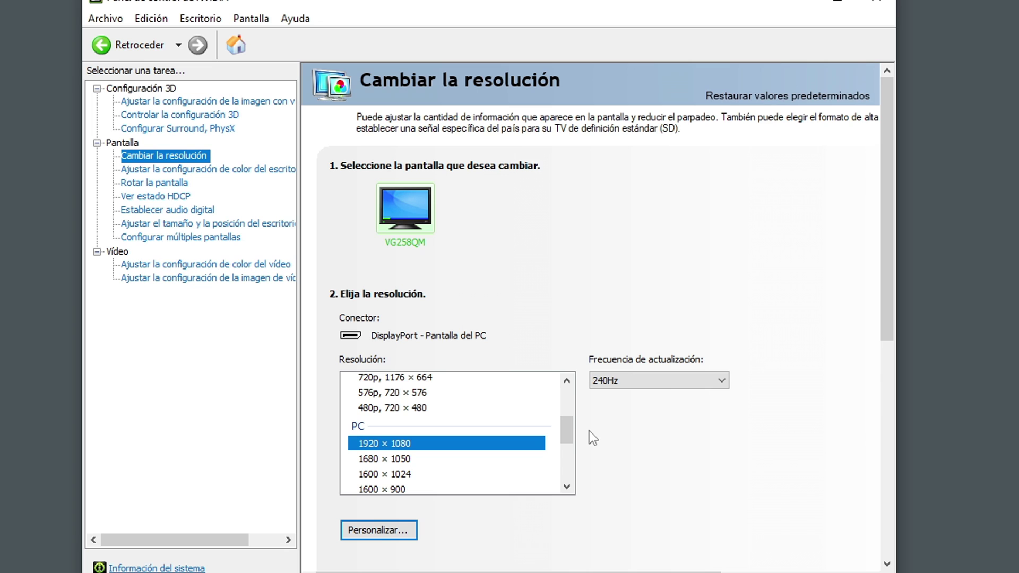
Open Task Manager and examine the background processes, checking which NVIDIA processes are running.
right_click(523, 1)
click(654, 173)
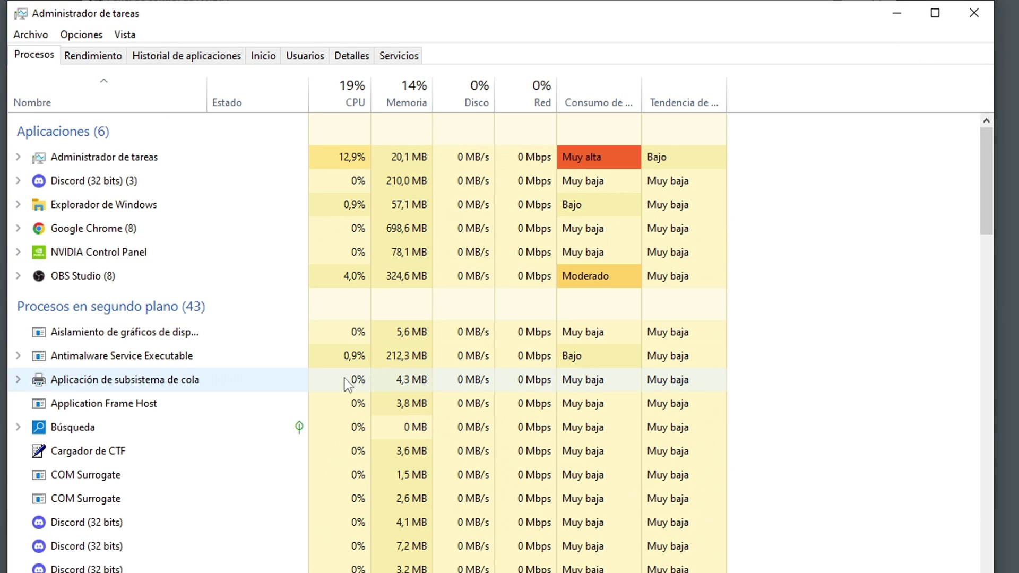
scroll(244, 480, down, 5)
scroll(256, 475, down, 5)
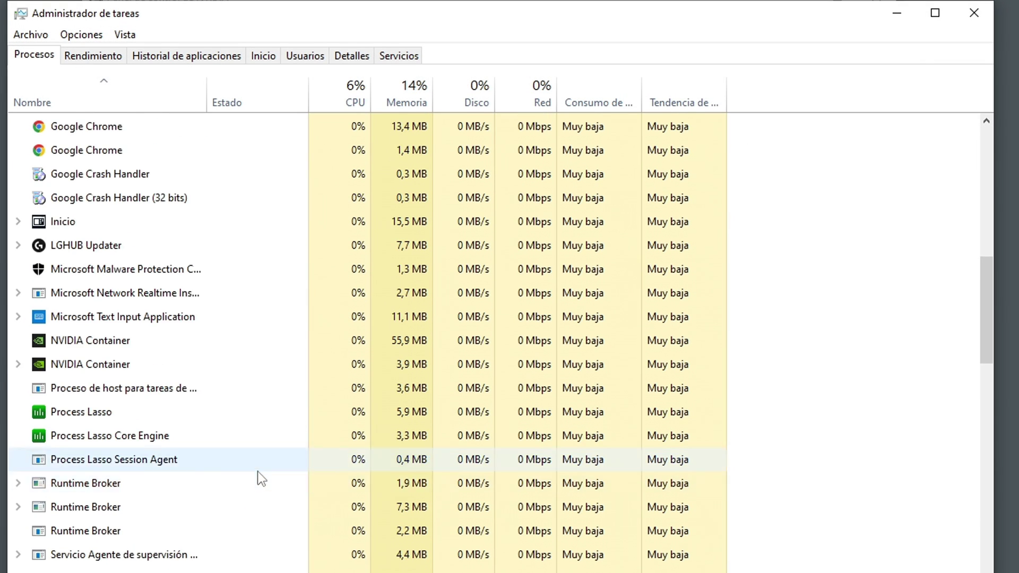
scroll(270, 464, up, 1)
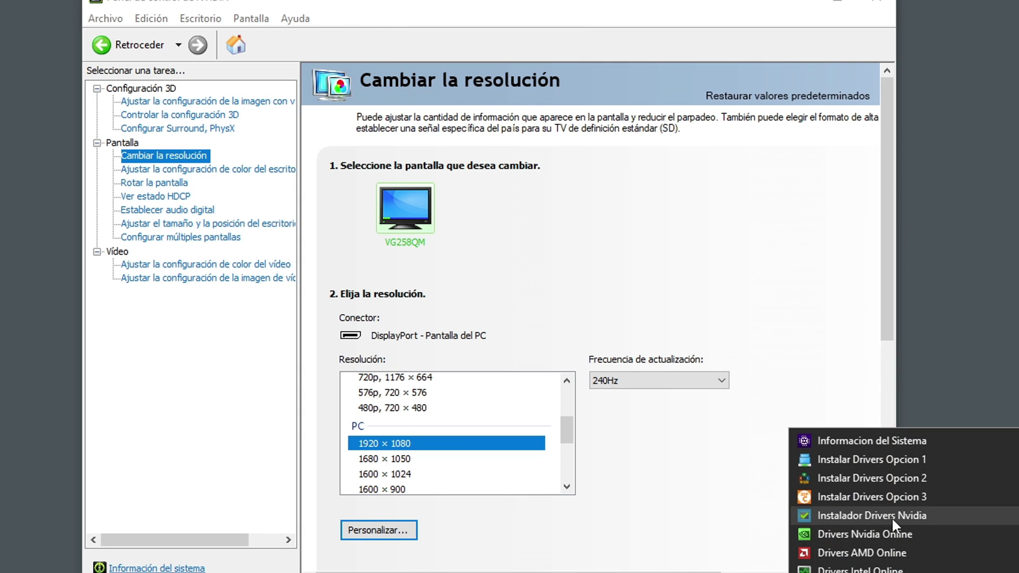
Launch Instalador Drivers Nvidia from the desktop's context menu.
click(892, 521)
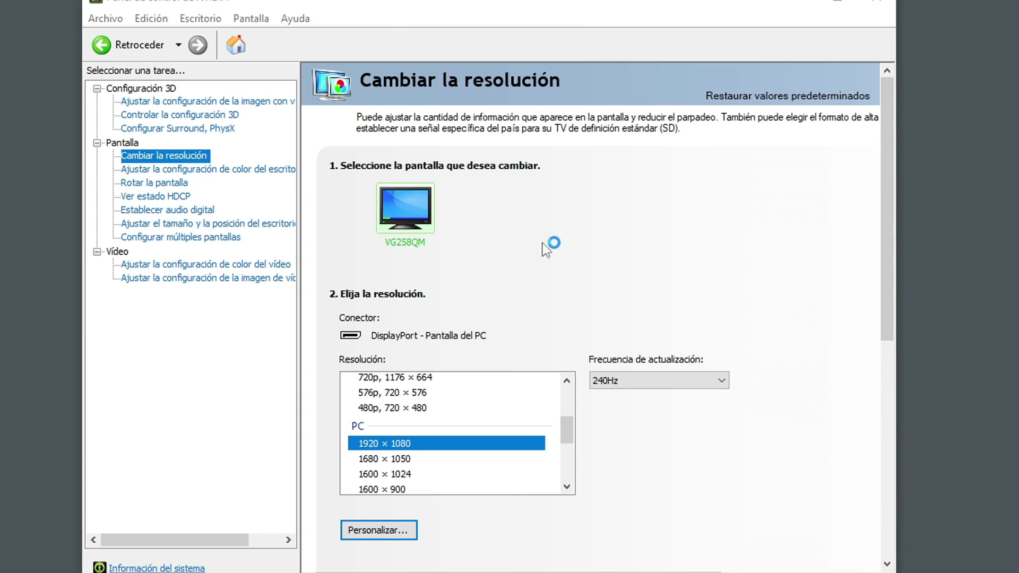